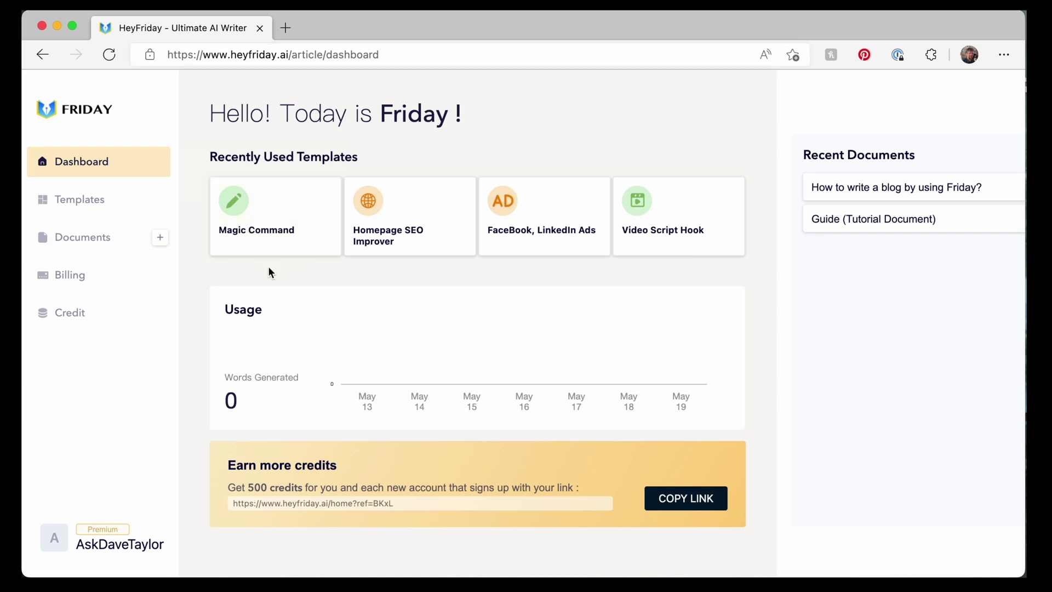
Step: Browse the full template library and open the Magic Command template
click(82, 204)
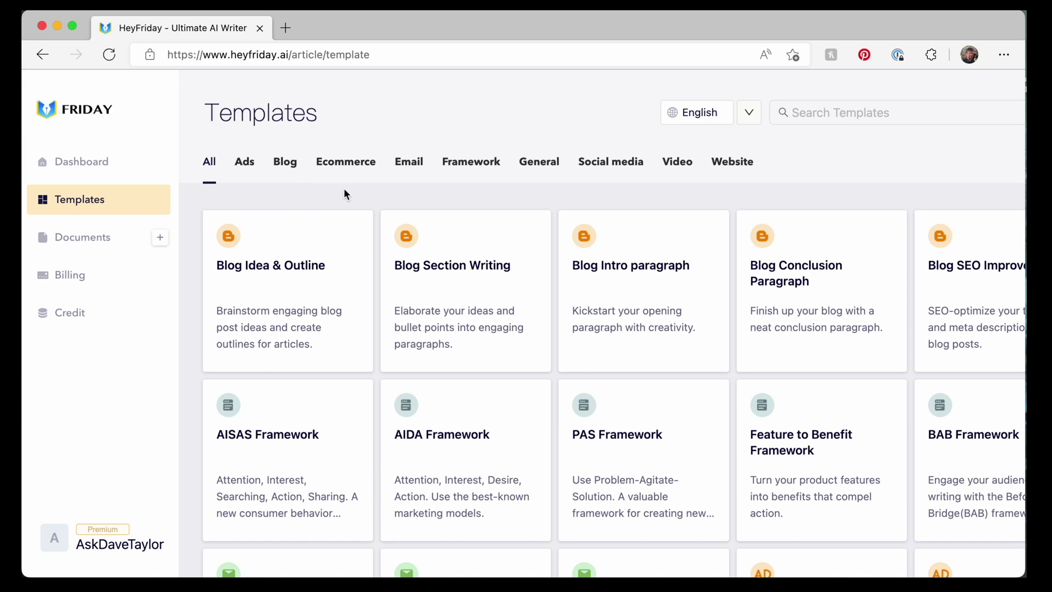
scroll(345, 189, down, 6)
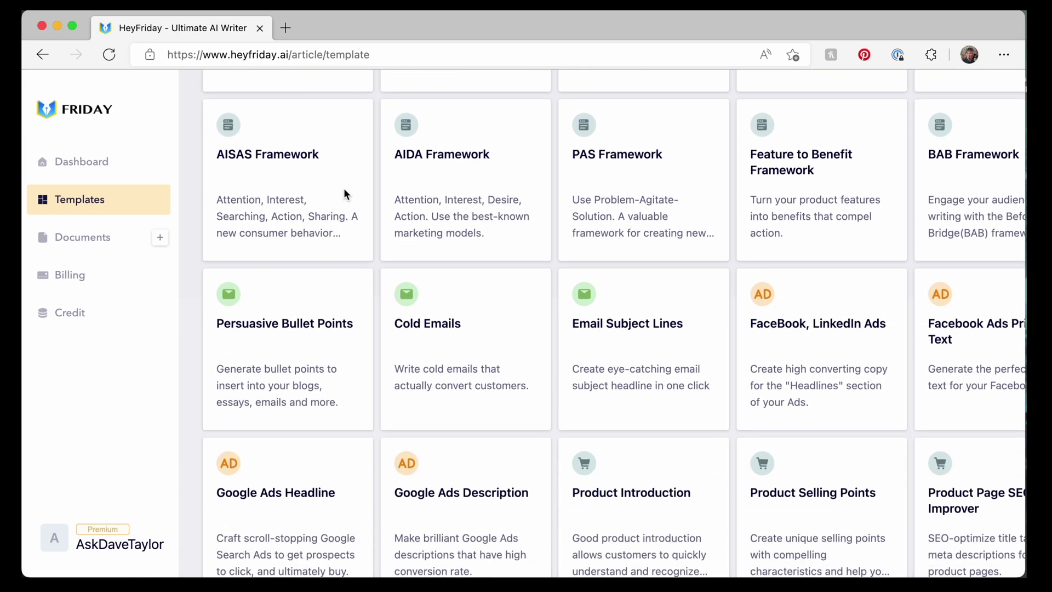
scroll(346, 193, down, 11)
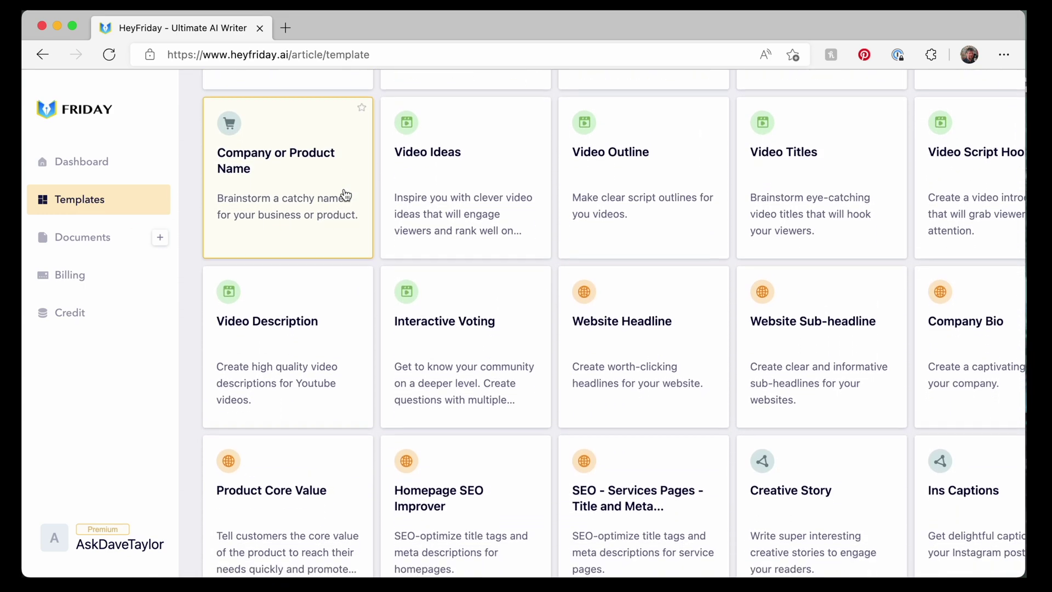
scroll(345, 194, down, 3)
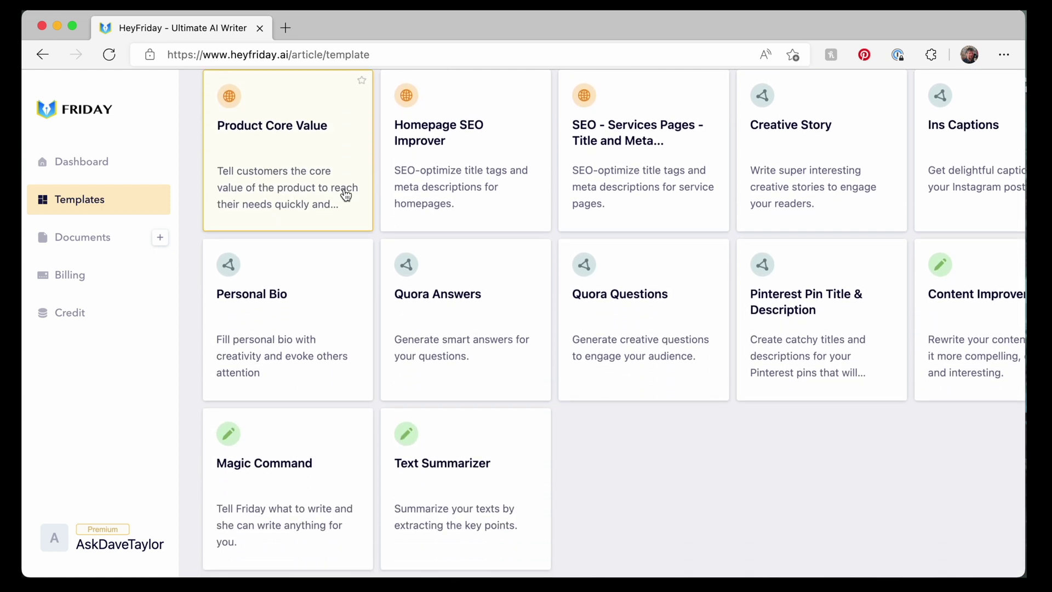
click(282, 463)
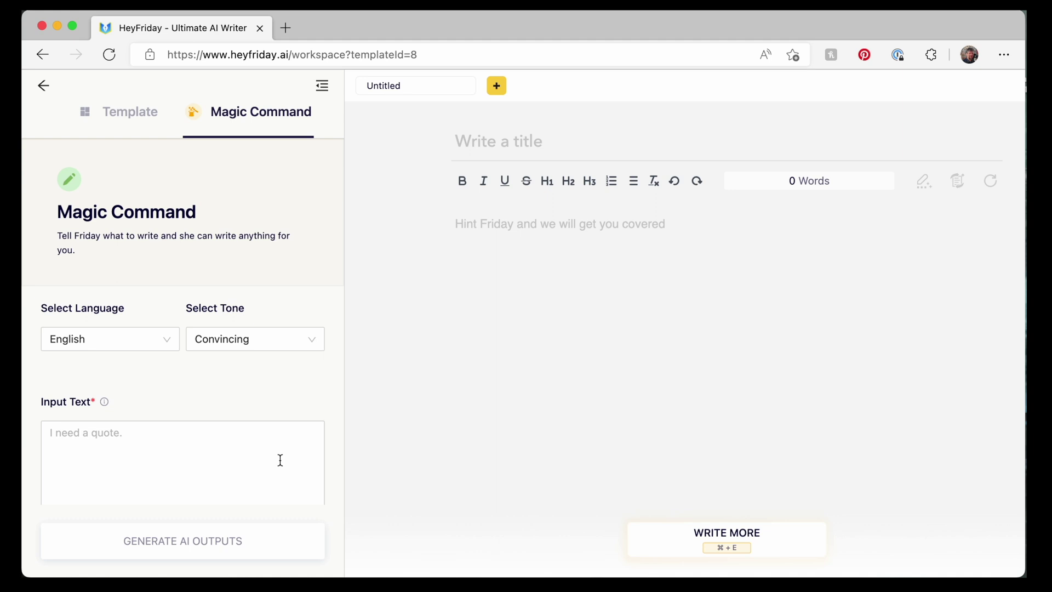
Step: Check the available languages, keep English, and set the Magic Command tone to Humorous
click(169, 345)
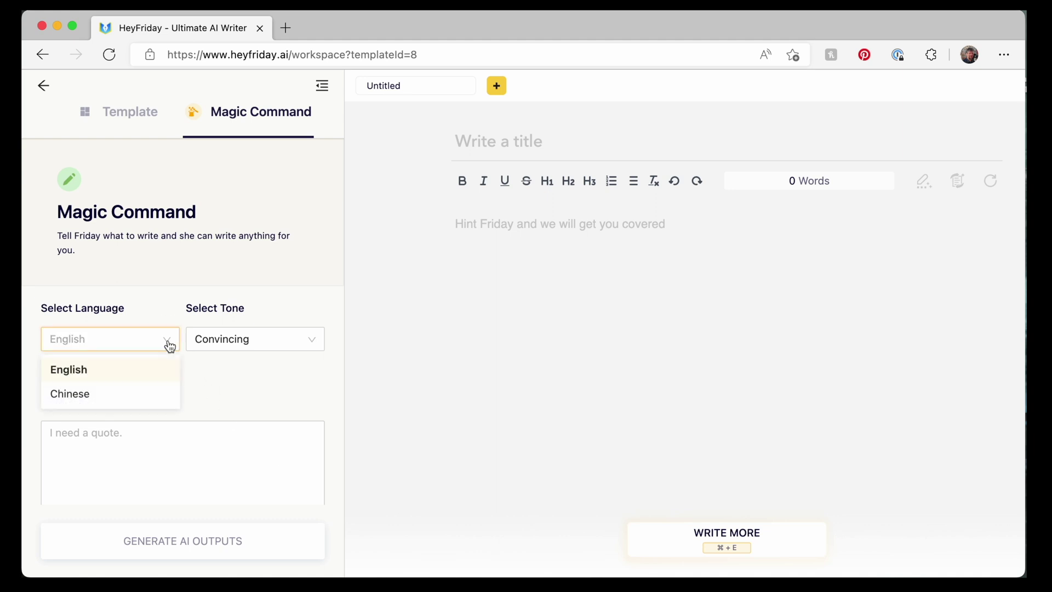
click(169, 346)
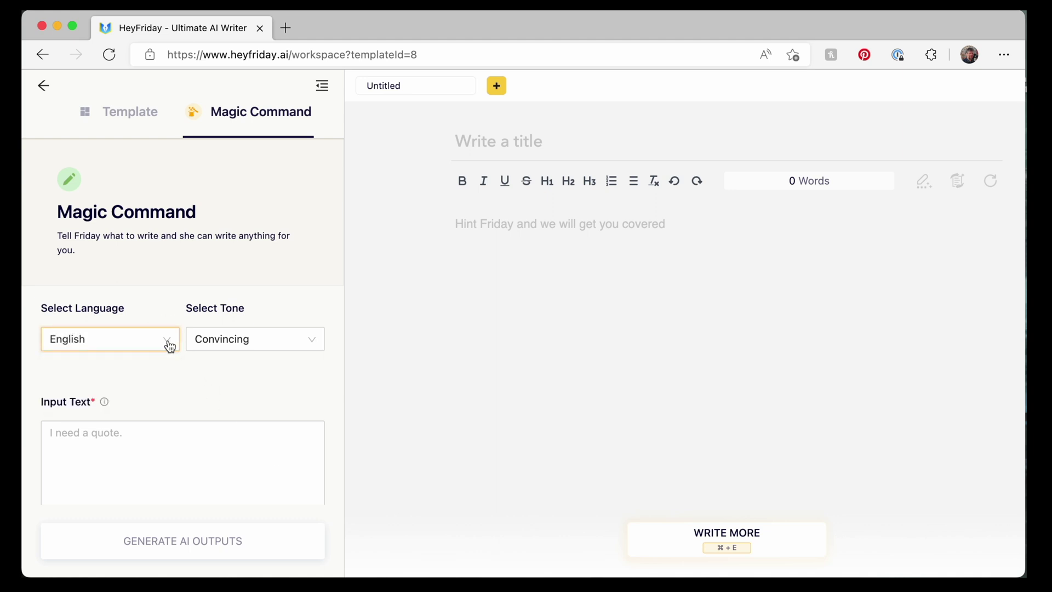
click(312, 346)
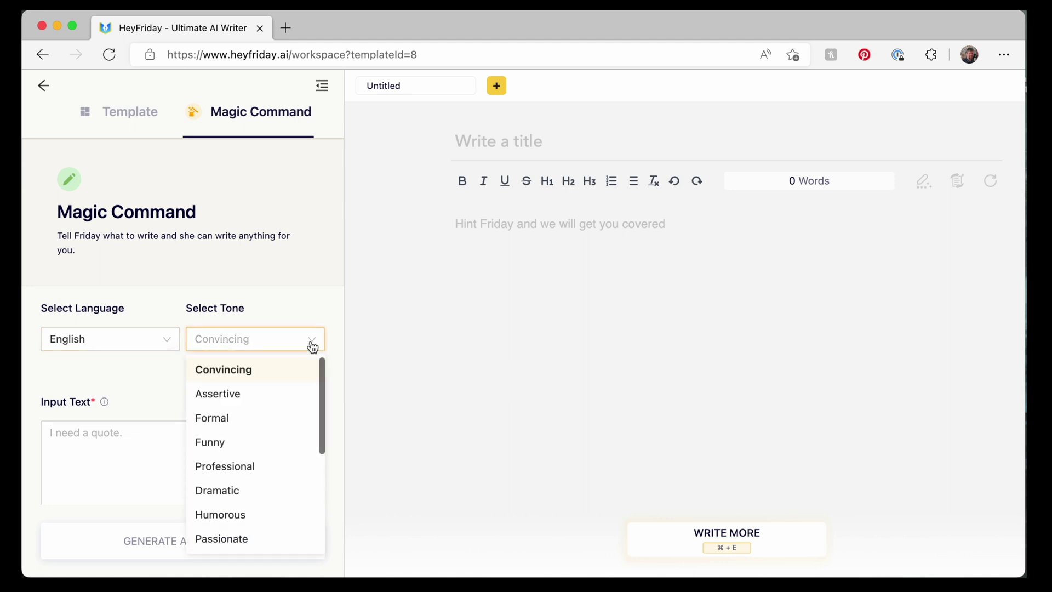
click(246, 513)
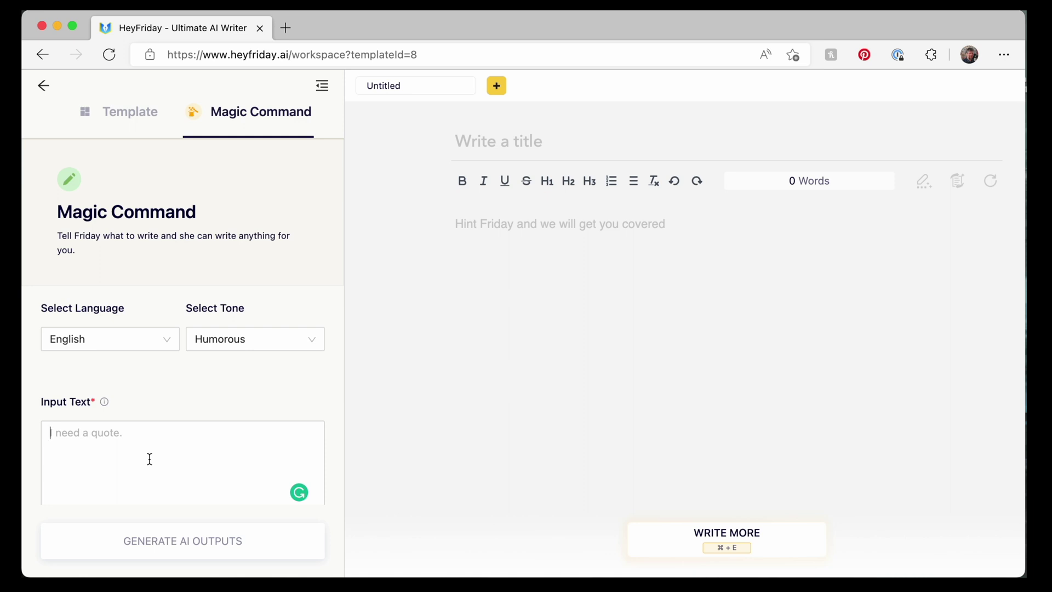
Step: Generate AI output from the prompt "write a long poem about pizza in the style of Shakespeare" and view the poem from its beginning
click(149, 459)
text(write a long )
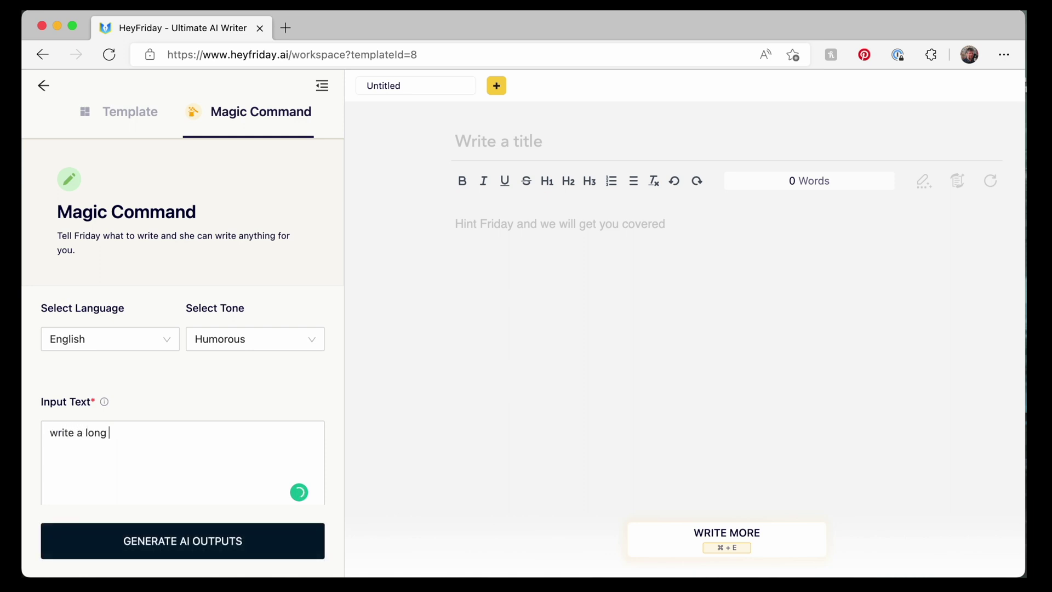
text(poem about pizza in the style of )
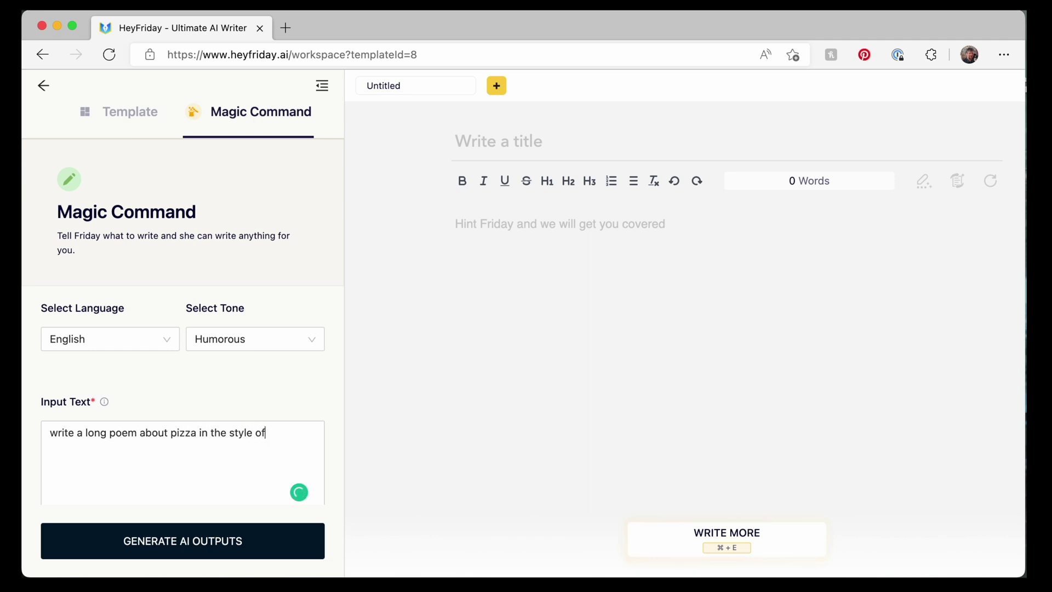
text(shakespeare)
key(Return)
scroll(182, 328, down, 2)
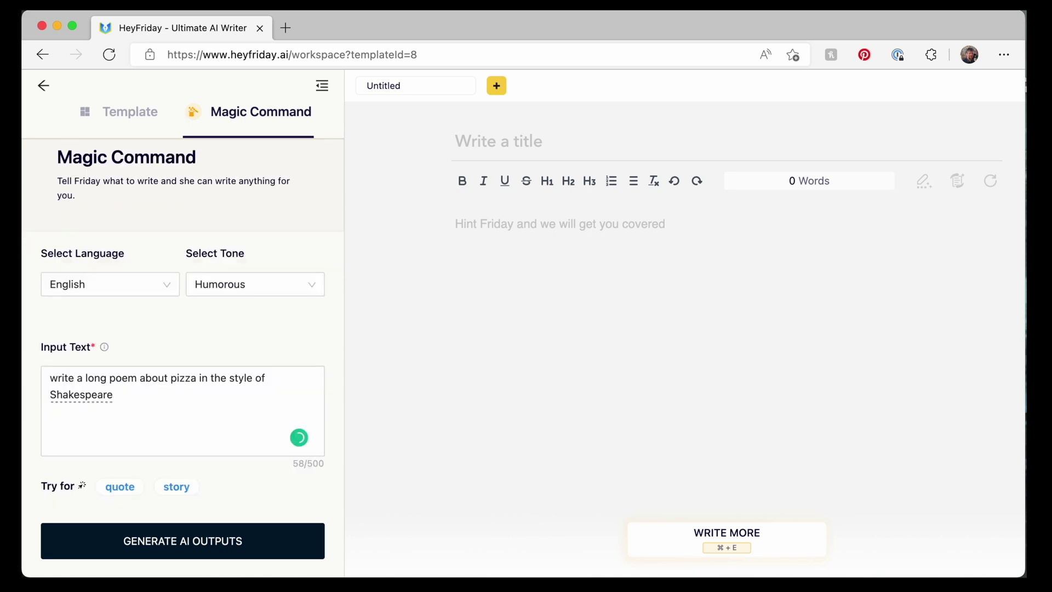
click(184, 540)
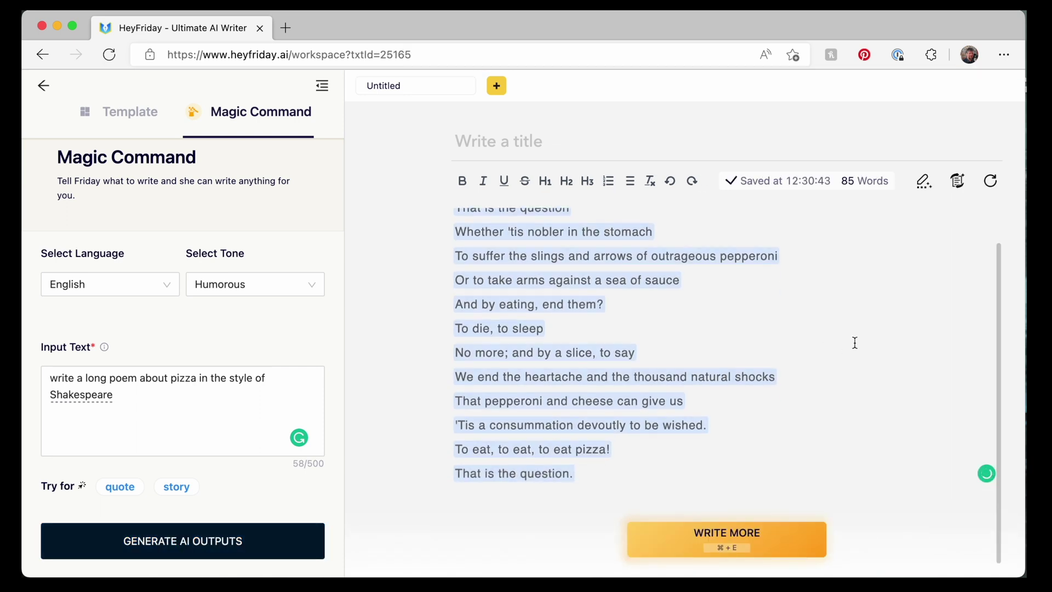
scroll(986, 406, up, 3)
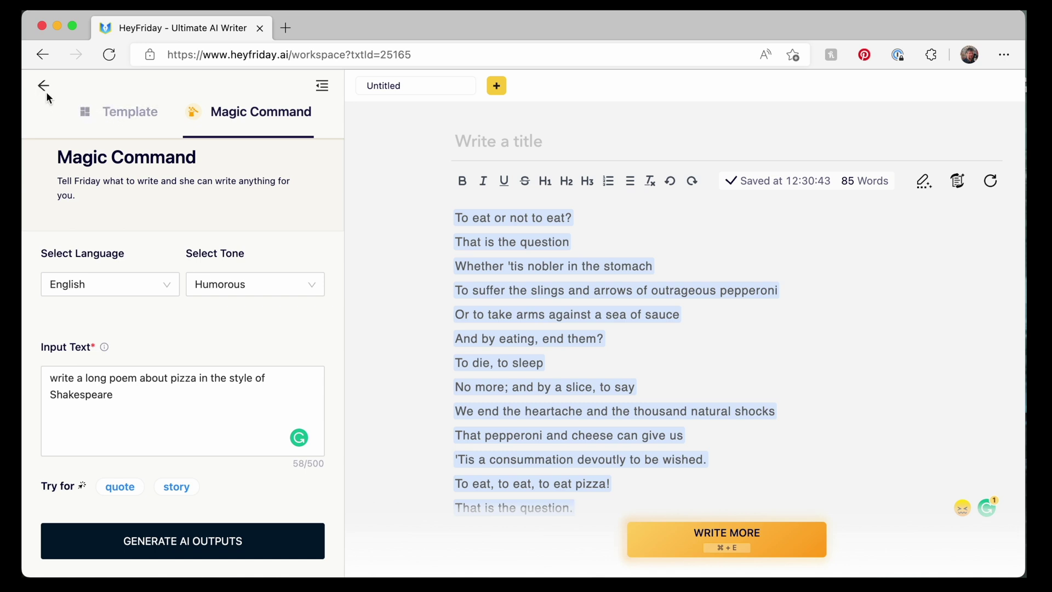
Step: Leave the poem document, return to the template library and open the Creative Story template
click(130, 115)
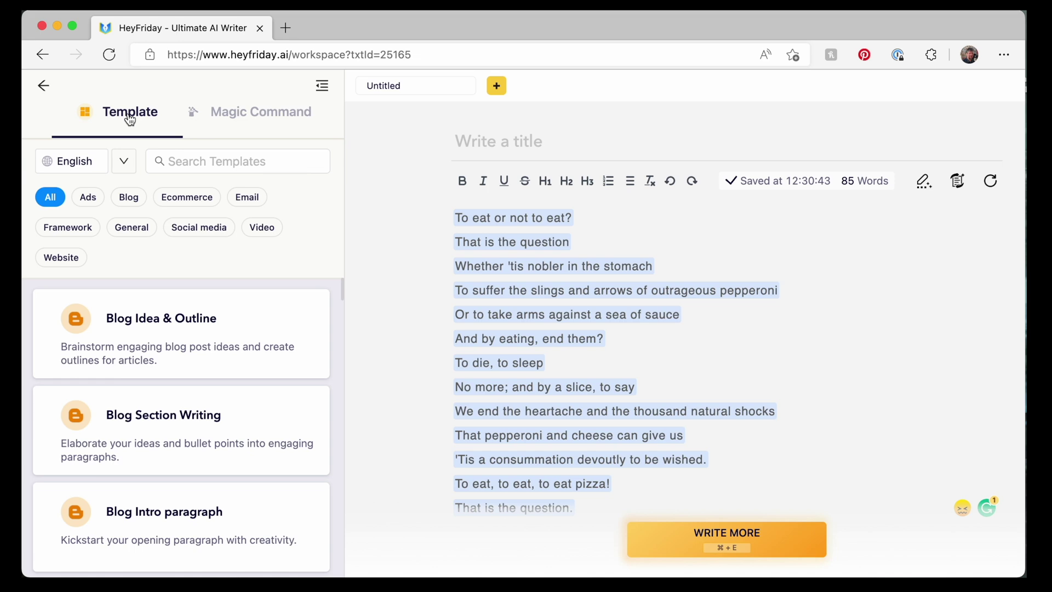
click(45, 85)
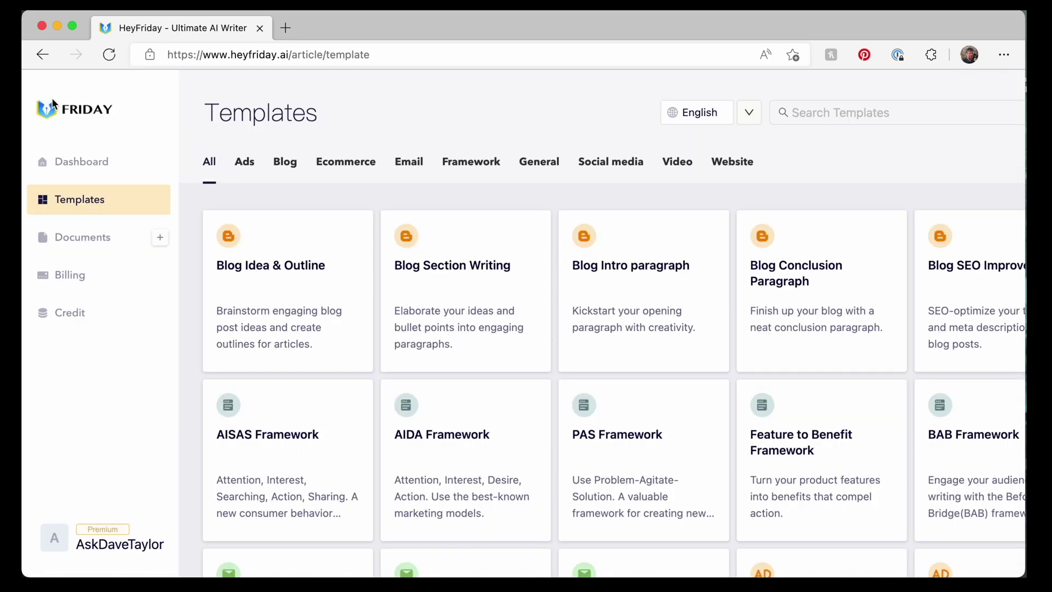
scroll(242, 314, down, 10)
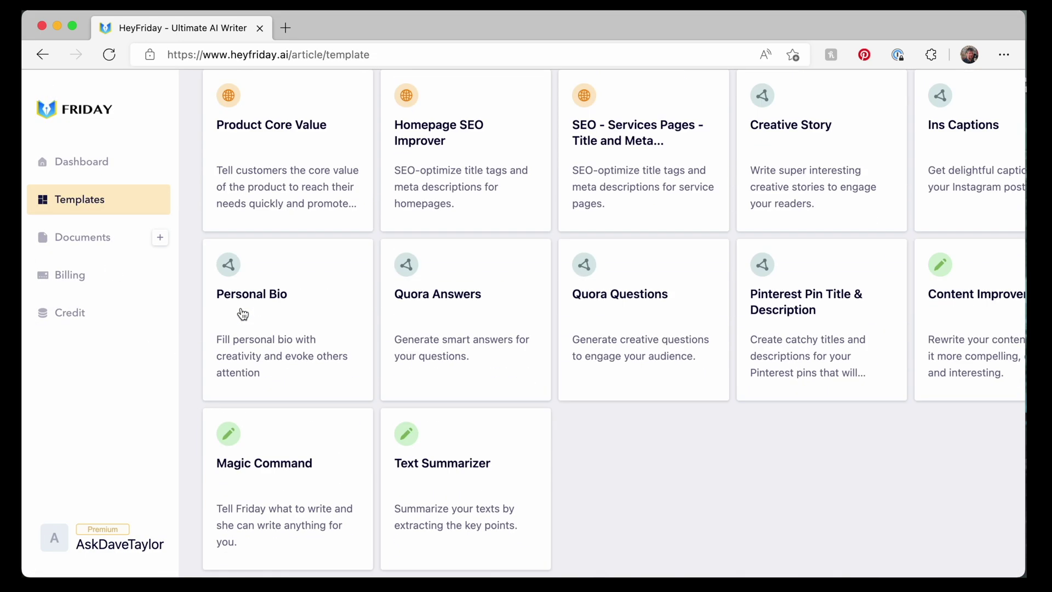
scroll(765, 467, up, 2)
scroll(765, 466, up, 1)
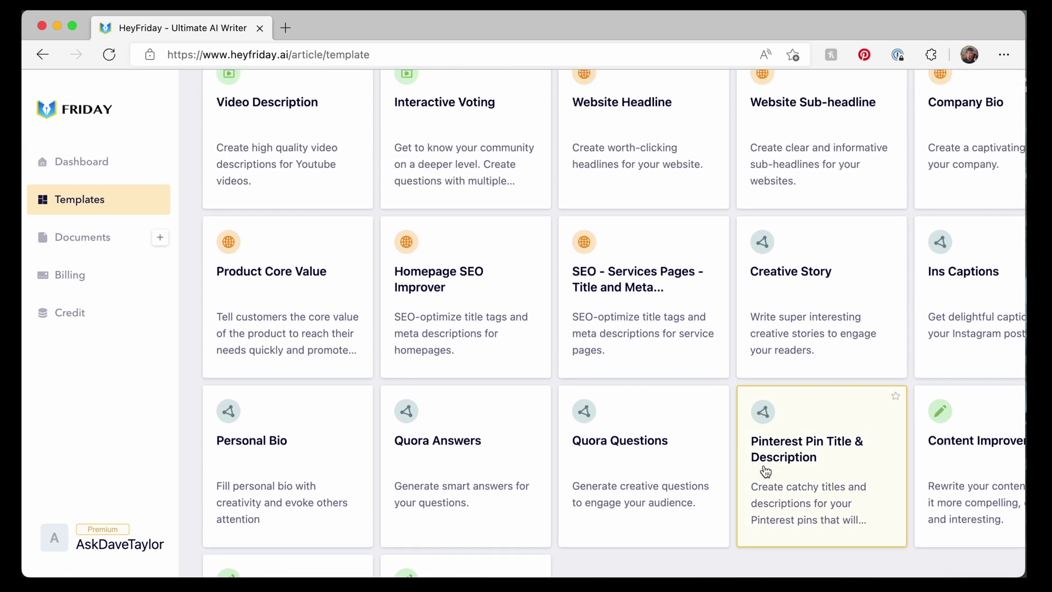
click(765, 280)
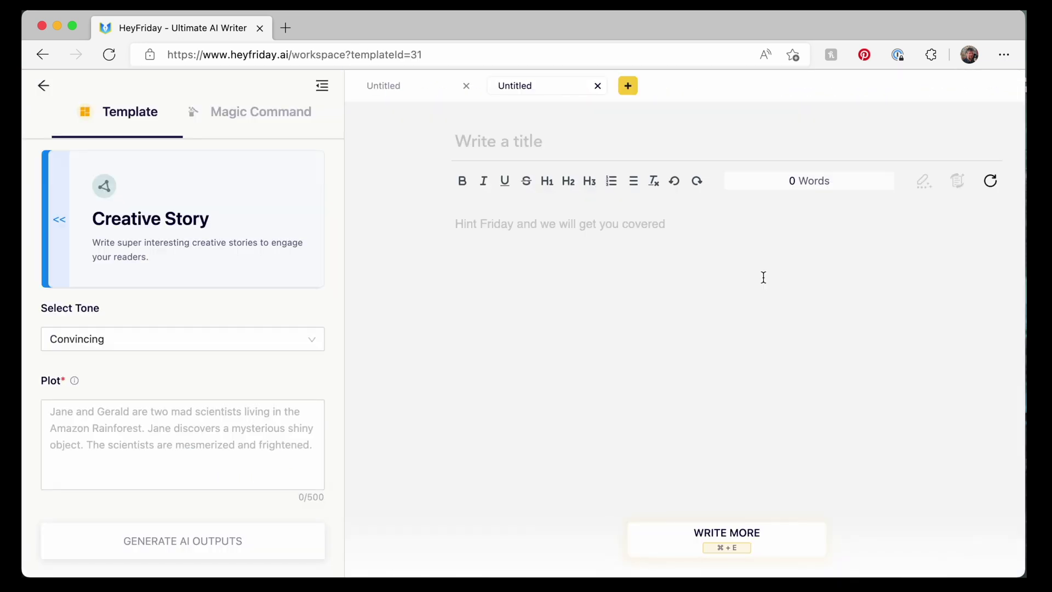
Step: Set the tone of the Creative Story to Inspirational
click(118, 347)
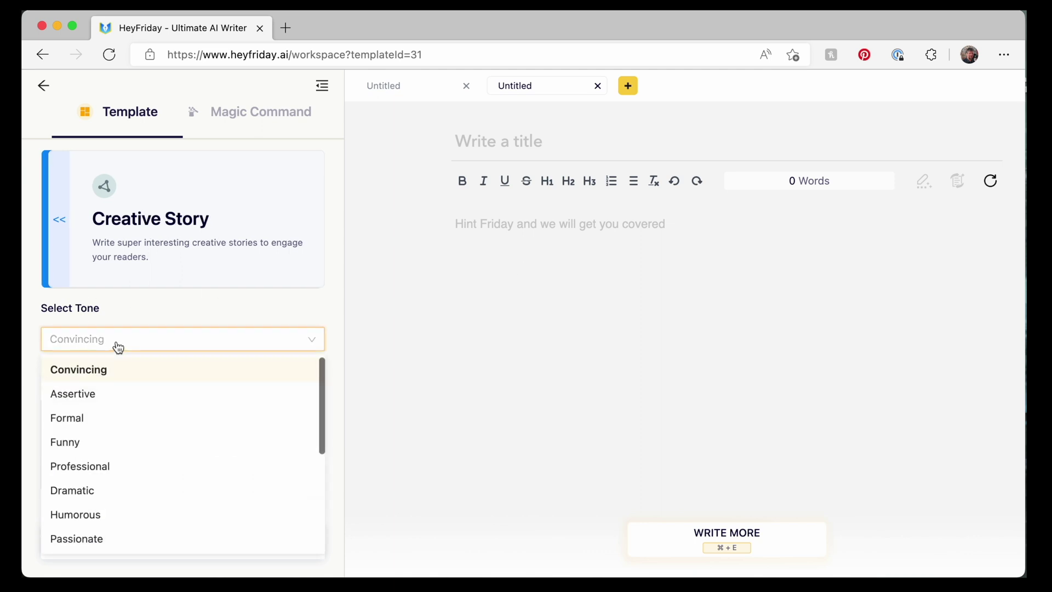
scroll(158, 419, down, 1)
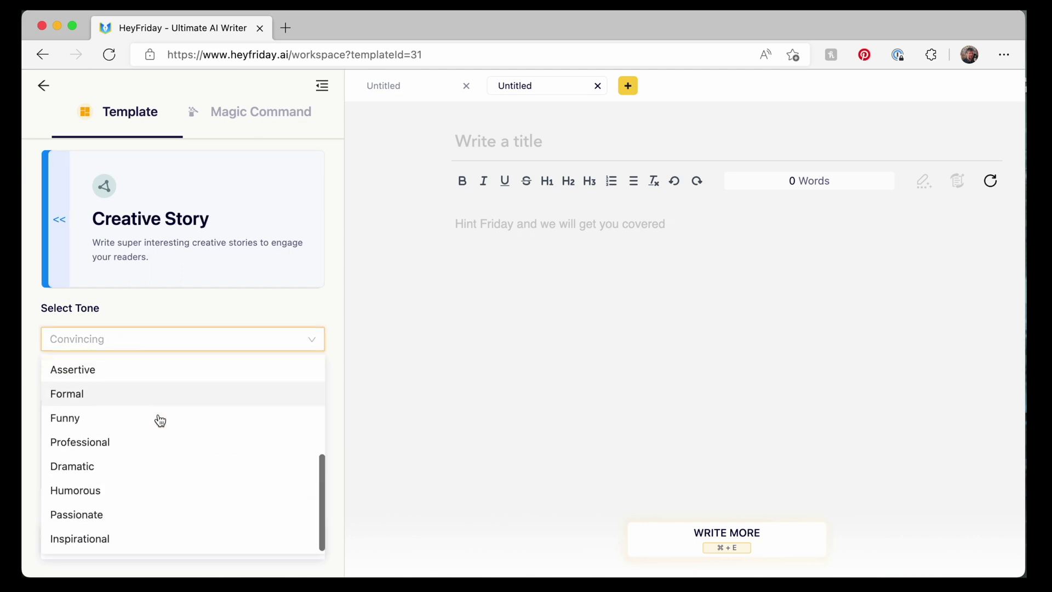
click(124, 545)
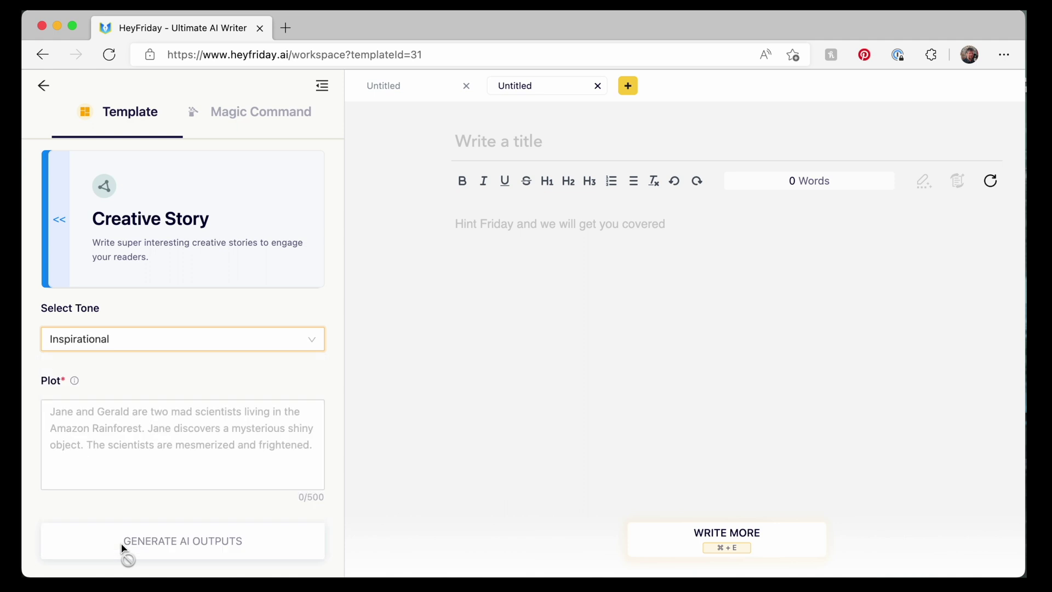
Step: Enter a plot about two named characters who learn to surf with their dog in Hawaii, and generate the story
click(117, 424)
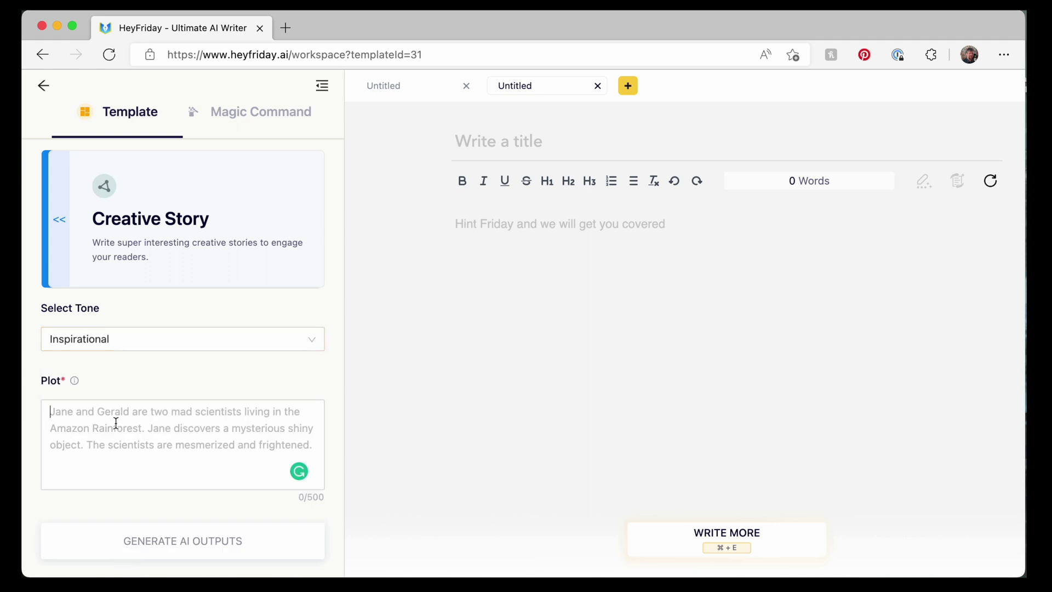
text(Lola)
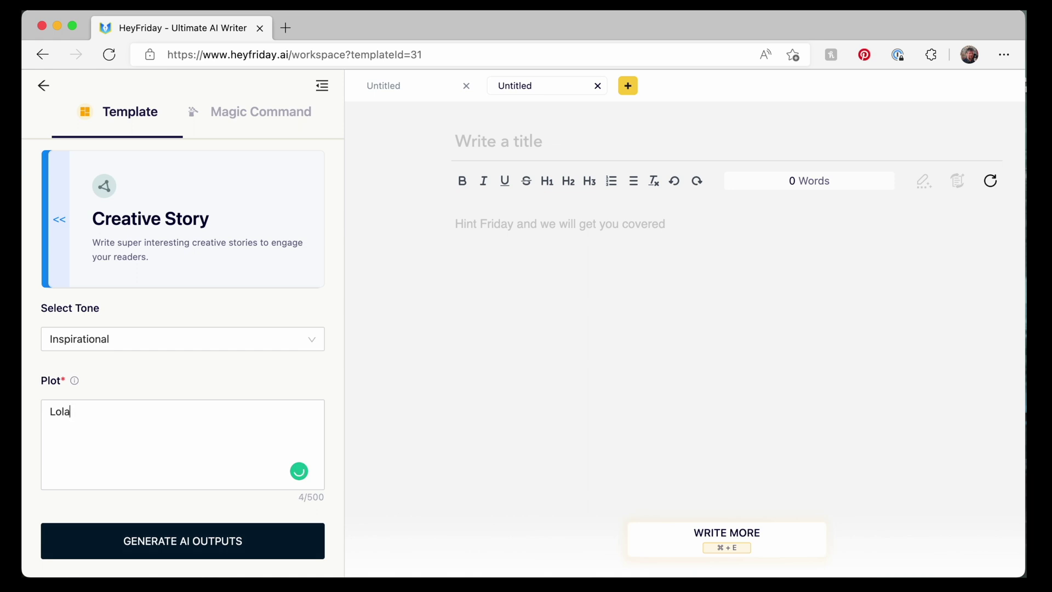
text( and Drew learn to surf with their )
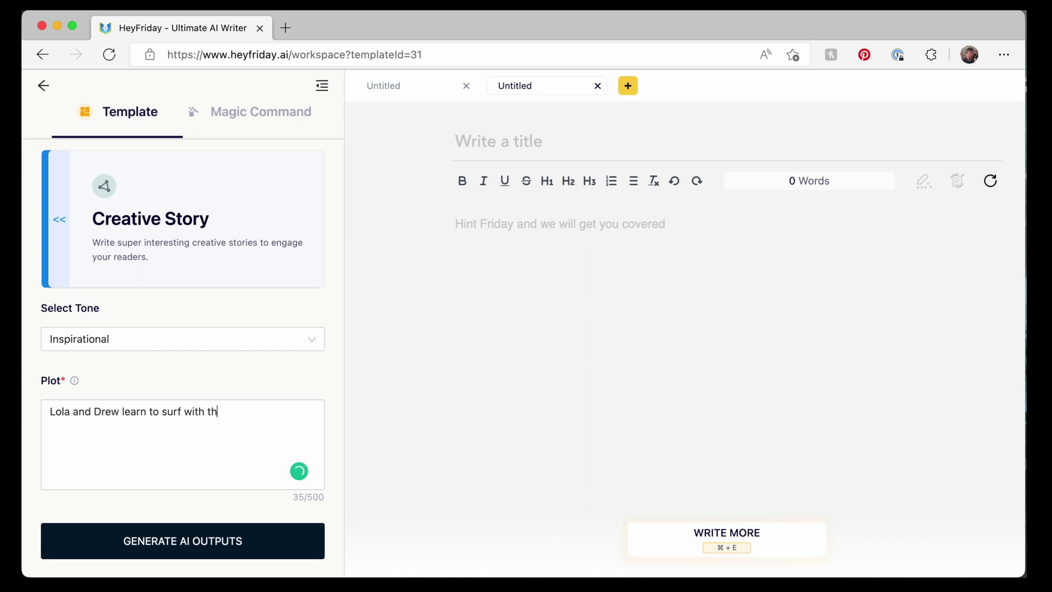
text(dog in Hawaii)
click(205, 542)
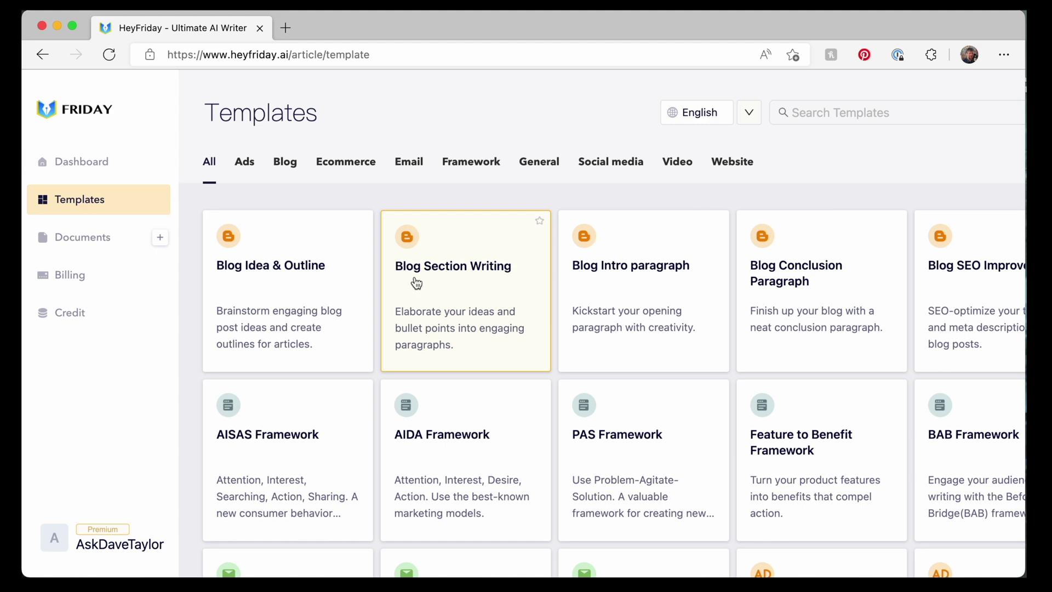
Step: Find the Product Introduction template in the template library and open it
scroll(417, 283, down, 5)
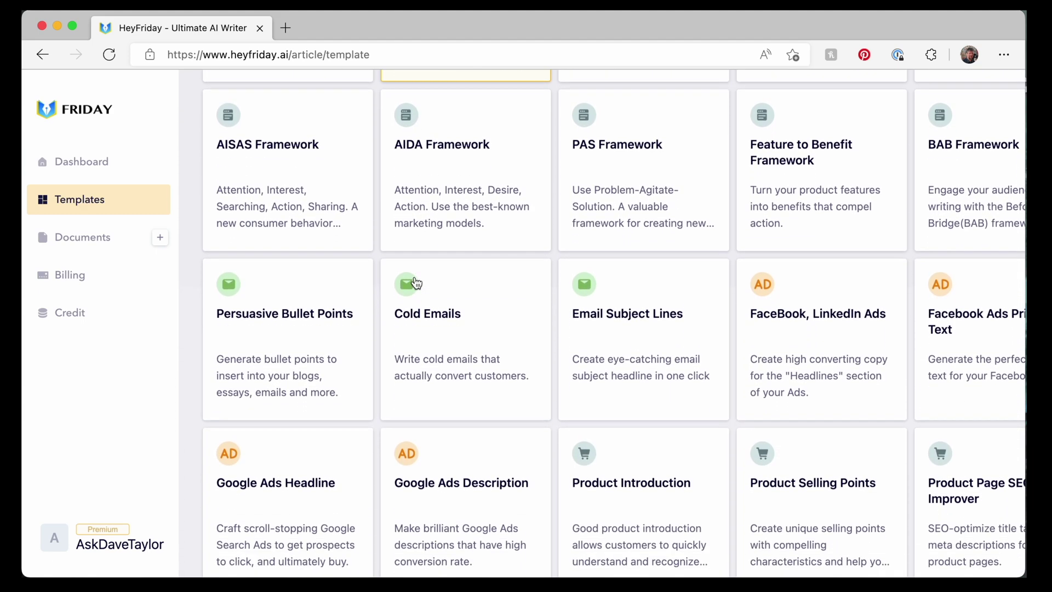
scroll(417, 283, down, 4)
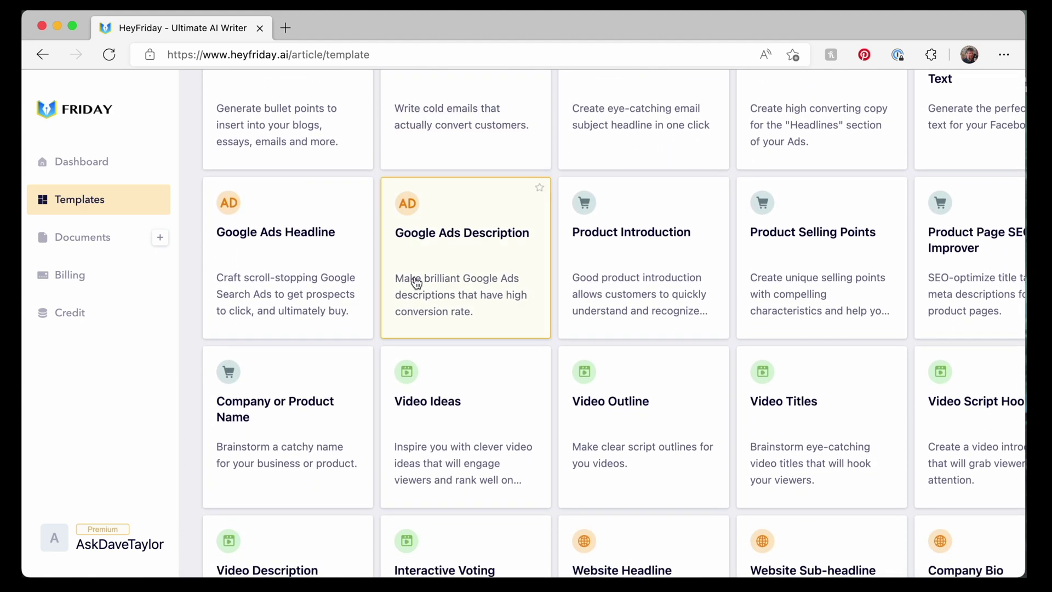
click(638, 236)
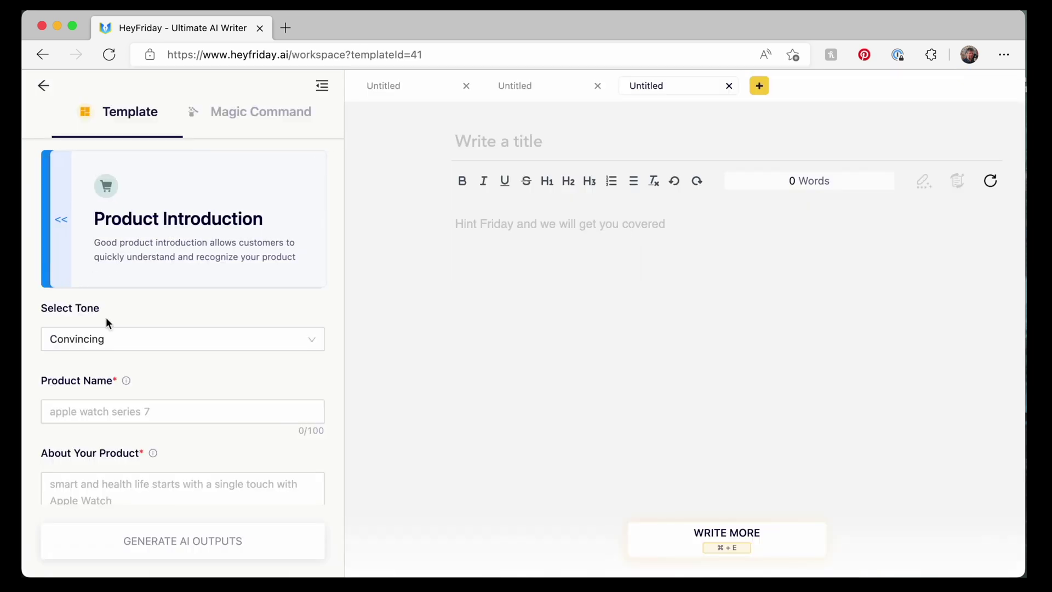
Step: Generate a product introduction for "Kart 5000" with the product description "go-kart that is street legal, affordable, and designed by nintendo"
click(122, 413)
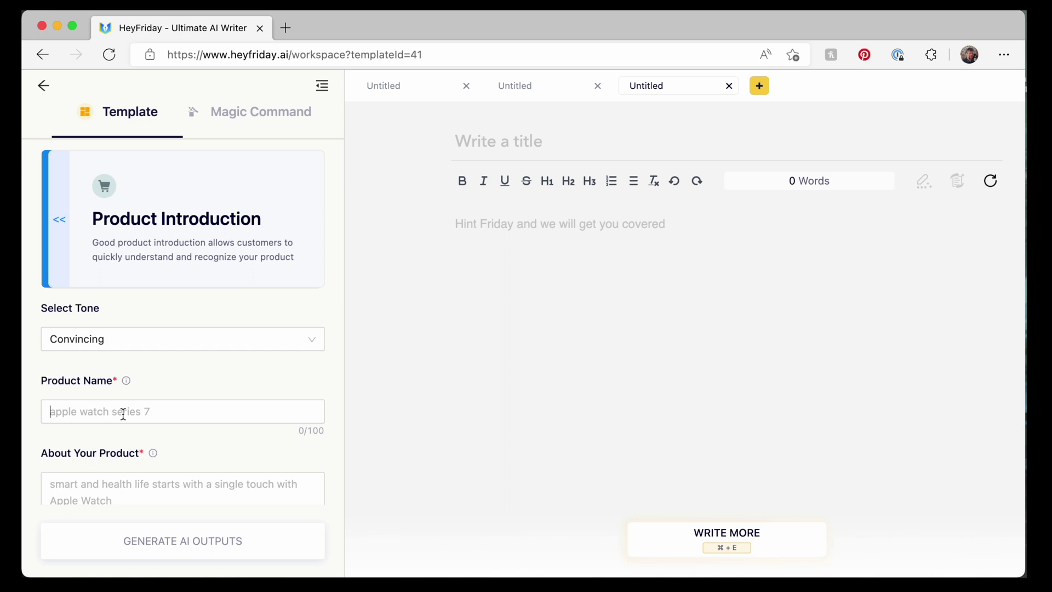
text(Kart 5000)
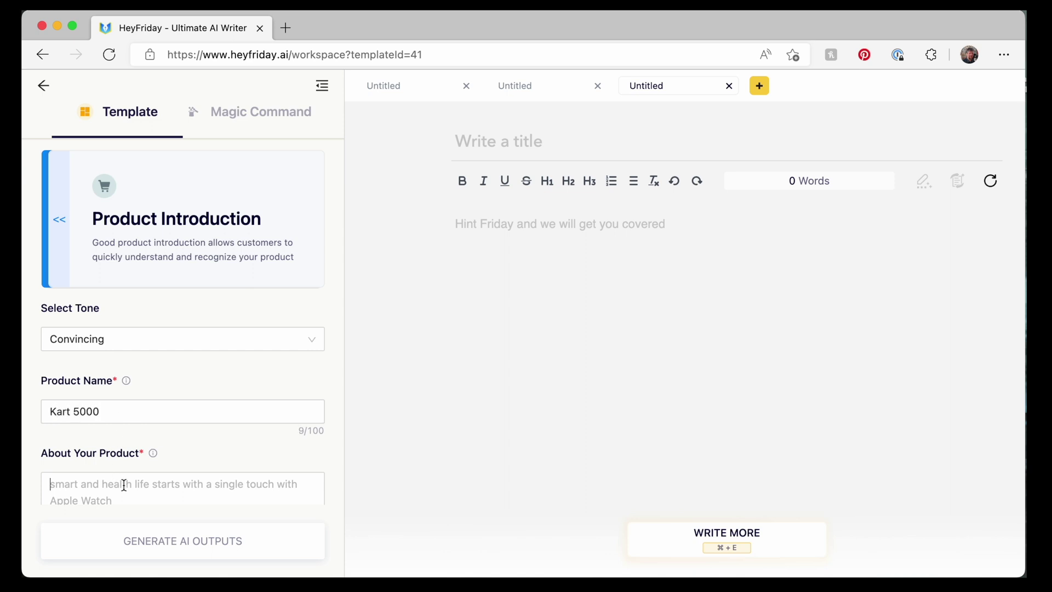
text(go -kar)
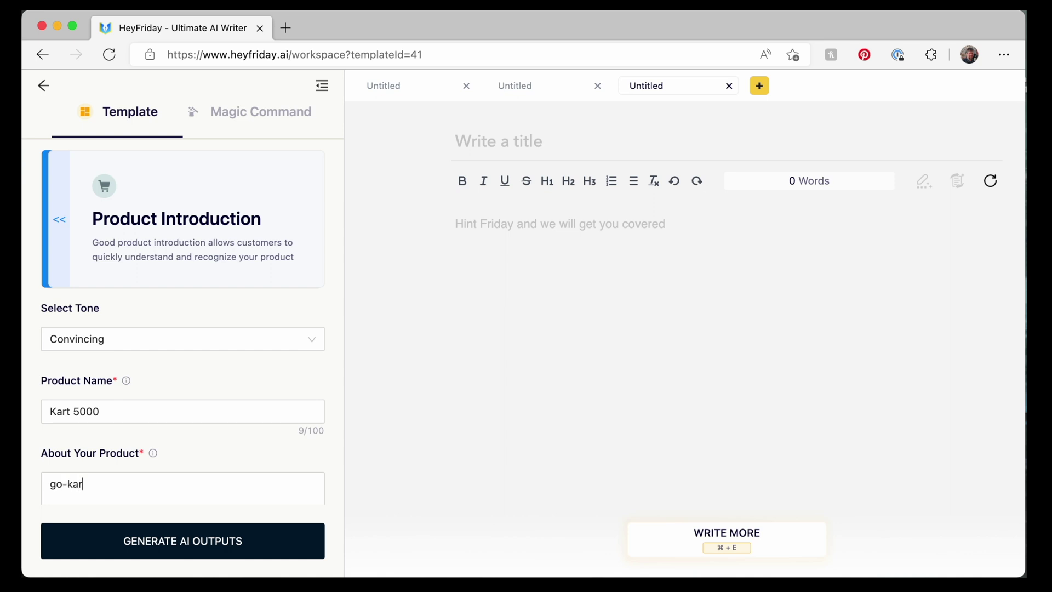
text(t that is street legal, affordable, )
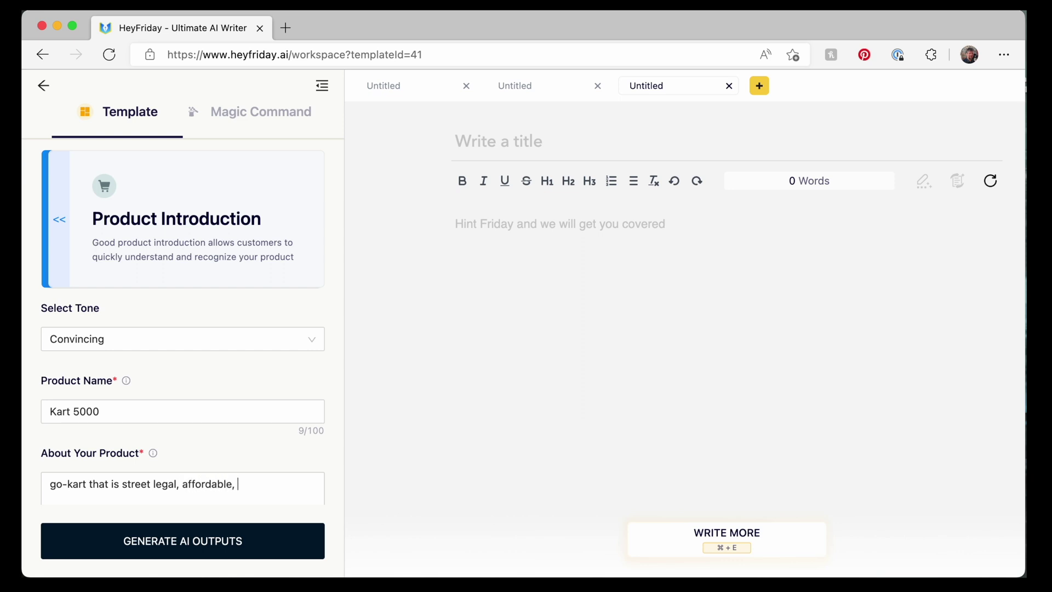
text(and designed by)
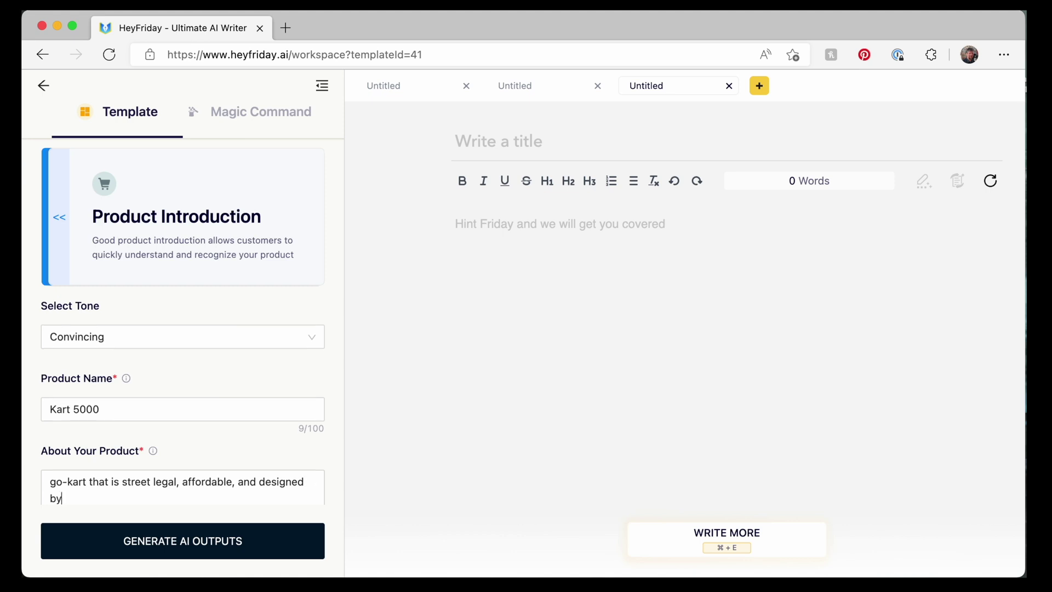
text( nintendo)
click(172, 542)
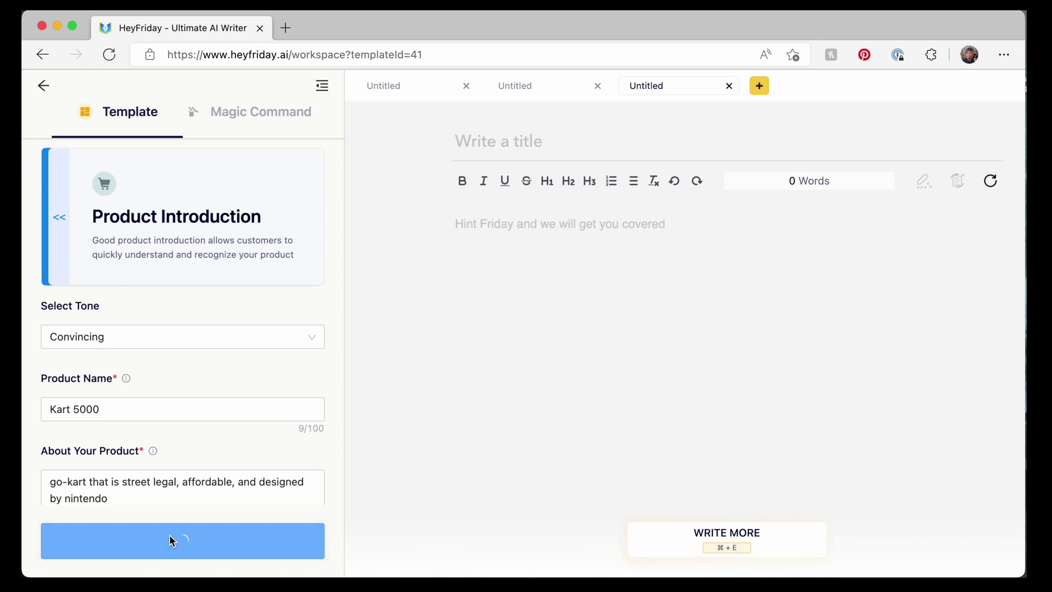